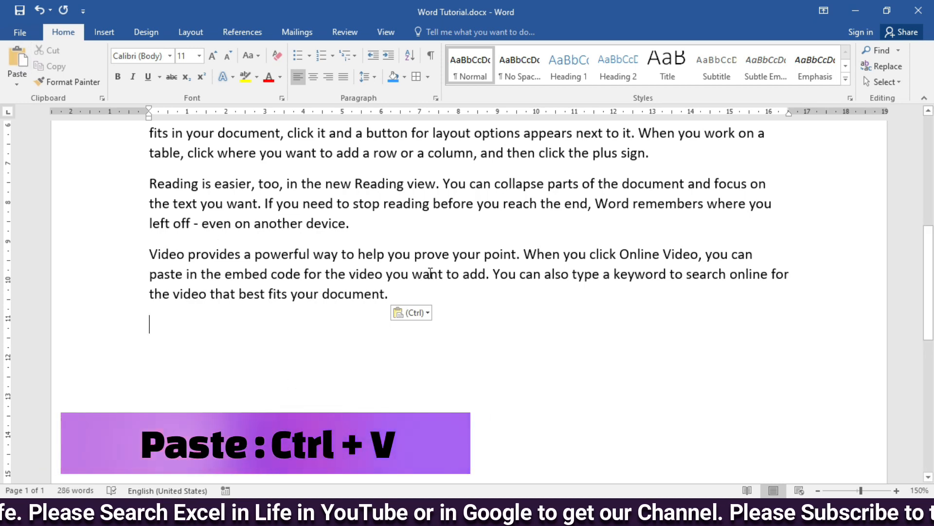
Step: Cut the opening paragraph that begins "Video provides a powerful way"
scroll(213, 223, "up", 5)
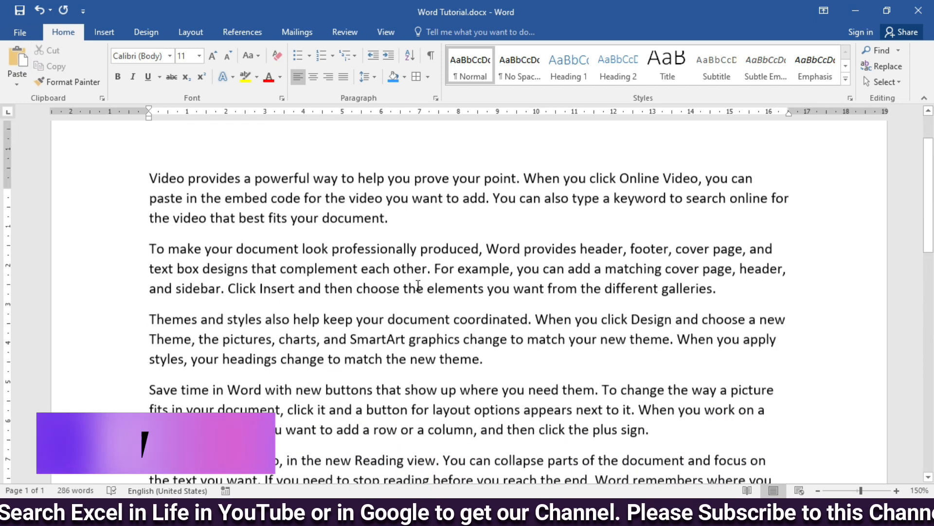
scroll(136, 198, "up", 1)
double_click(88, 267)
key("ctrl+c")
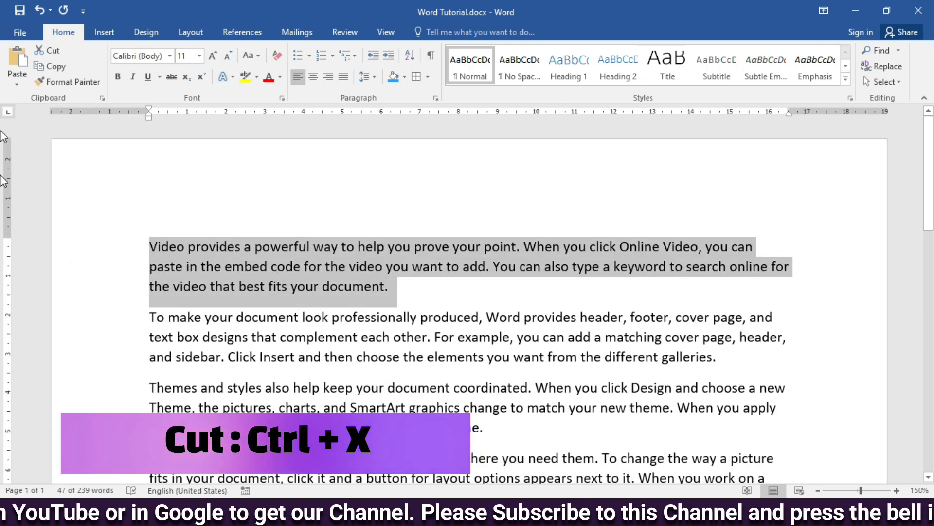
left_click(50, 52)
Step: Paste the cut paragraph on a new line above the "Reading is easier" paragraph and remove the leftover blank line
scroll(152, 244, "down", 4)
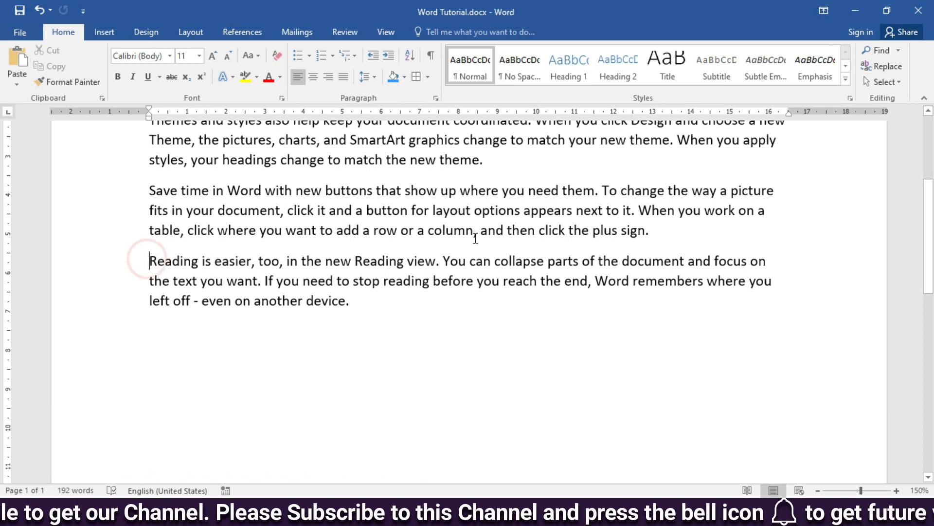
key("Return")
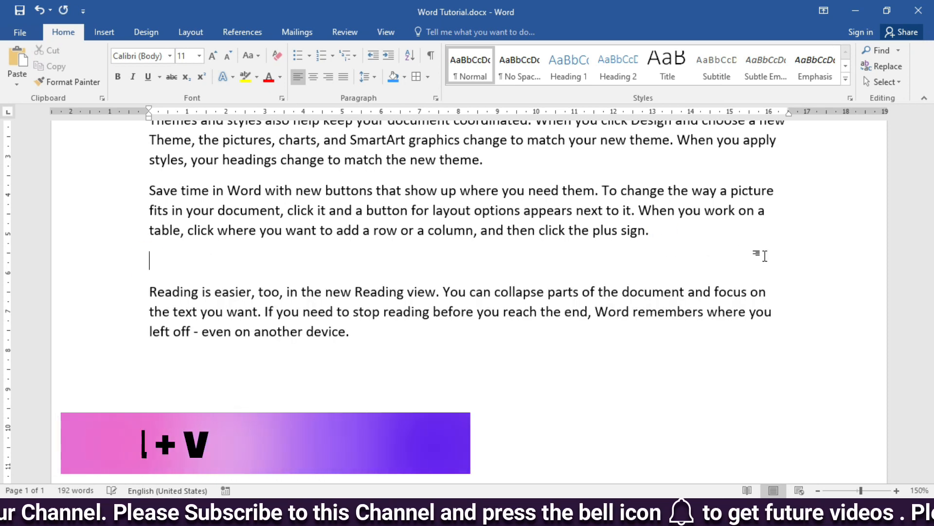
key("ctrl+v")
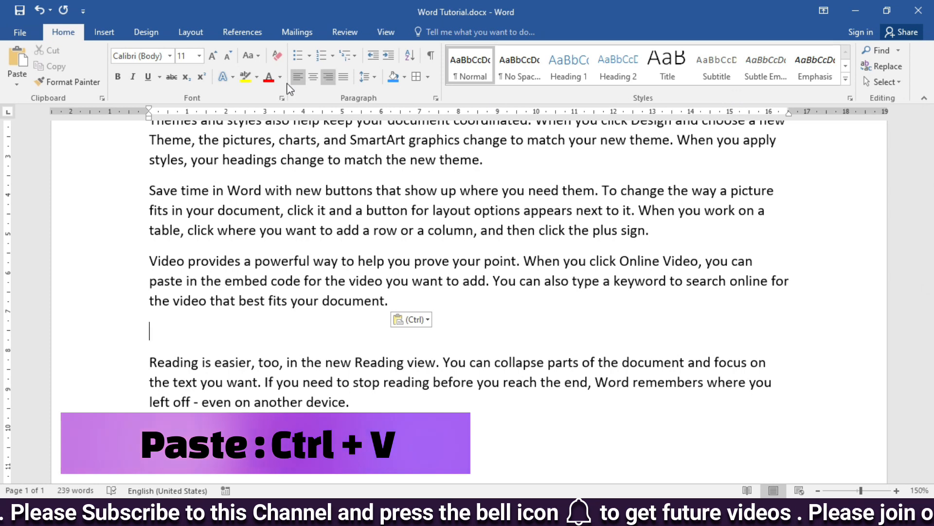
key("ctrl+z")
left_click(17, 61)
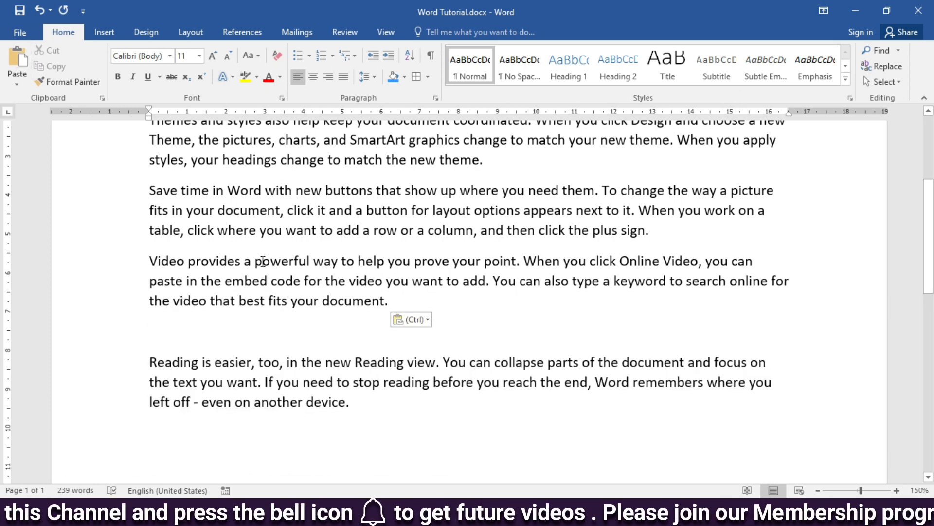
key("Delete")
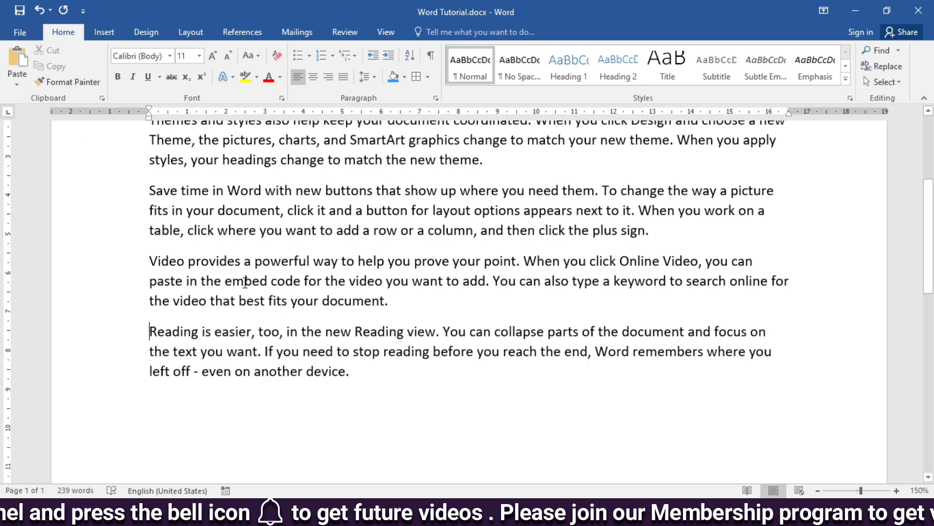
Step: Make the first sentence, from "To make your document look" to "complement each other.", bold, italic and dark blue
scroll(263, 277, "up", 4)
scroll(231, 224, "down", 6)
scroll(251, 330, "up", 6)
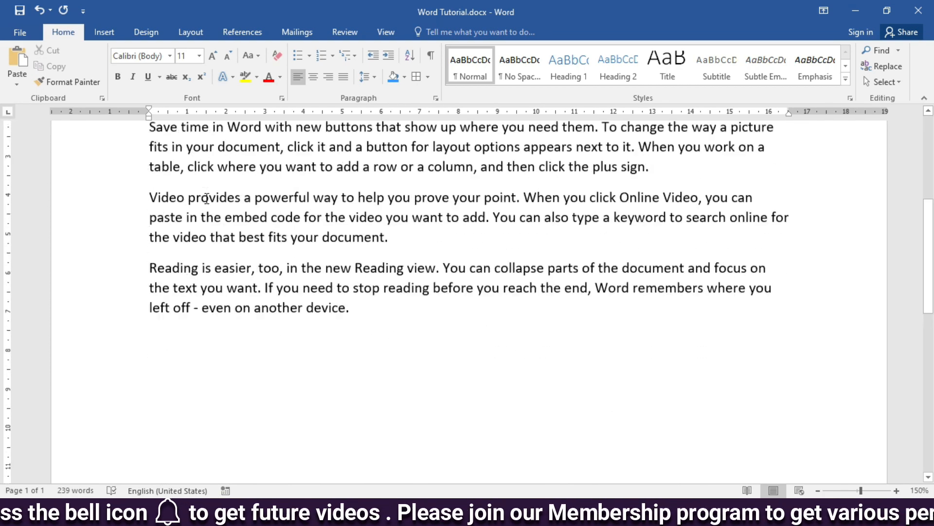
scroll(208, 203, "down", 1)
left_click_drag(150, 198, 429, 221)
left_click(118, 77)
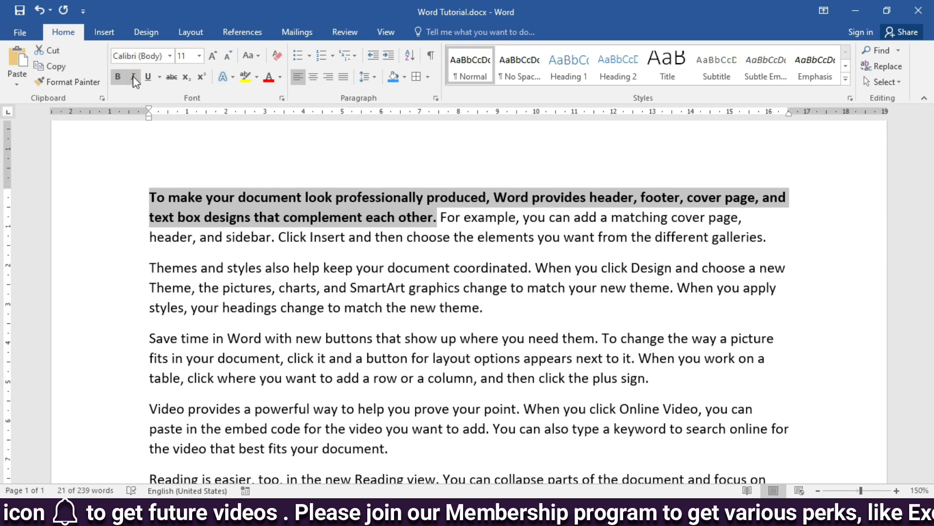
left_click(133, 76)
left_click(280, 76)
left_click(359, 193)
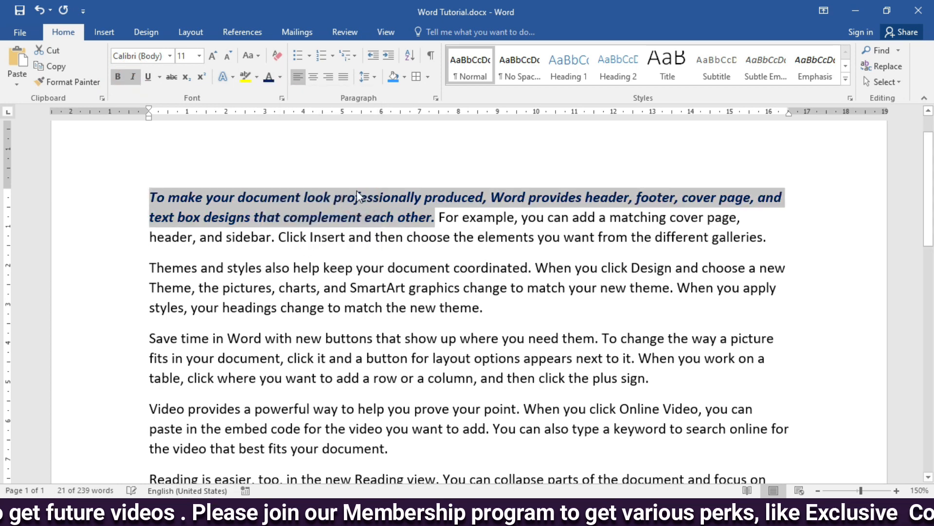
Step: Apply the black-filled text effect with a blue shadow to the selected opening sentence
left_click(232, 82)
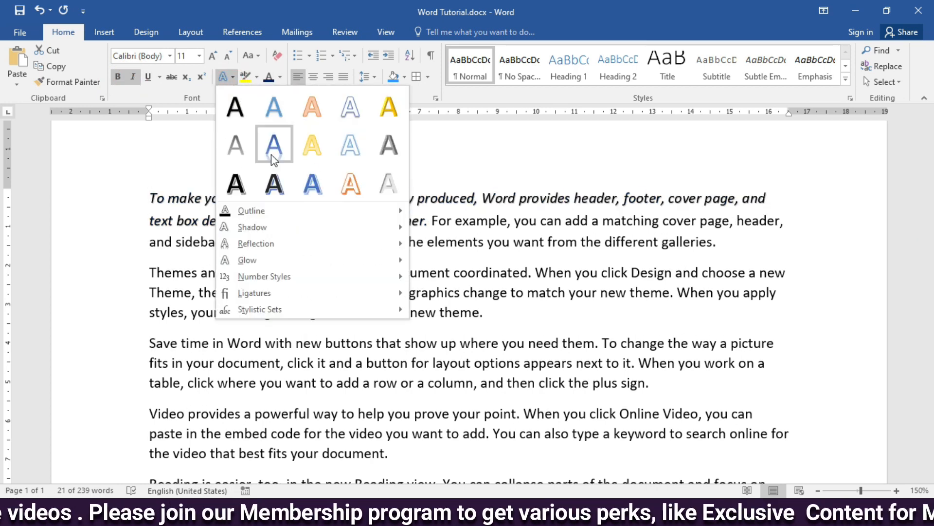
left_click(271, 184)
left_click(251, 239)
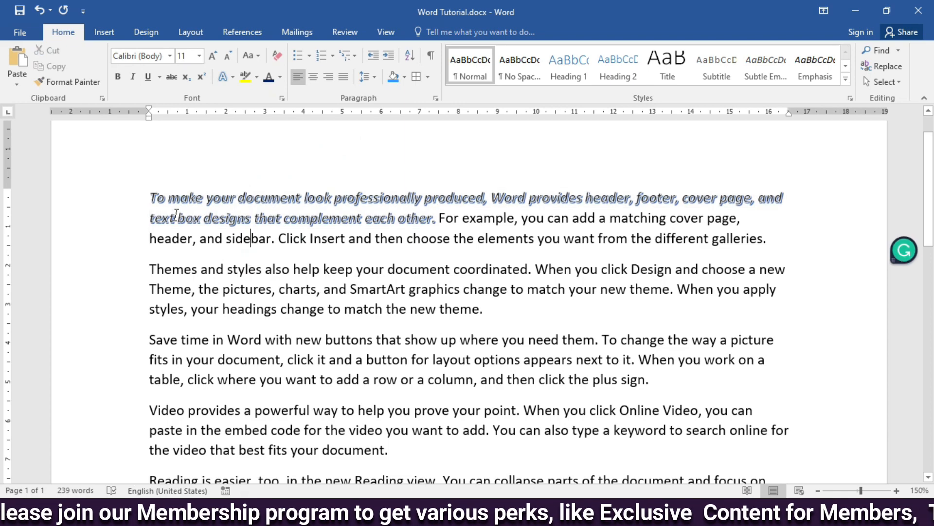
Step: Copy the opening sentence's formatting with Format Painter onto "Reading is easier, too, in the new Reading view."
scroll(335, 210, "up", 3, "ctrl")
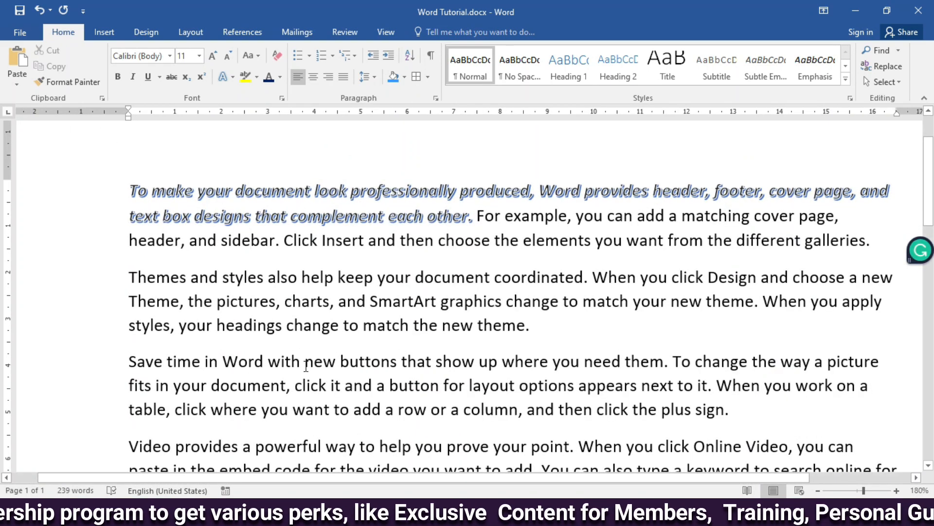
scroll(201, 320, "down", 3)
scroll(351, 316, "up", 3)
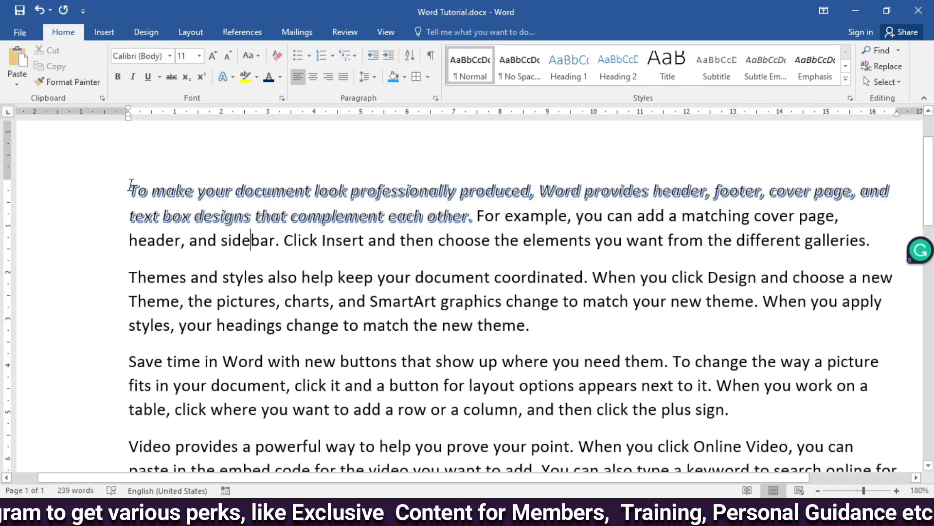
left_click_drag(132, 189, 459, 216)
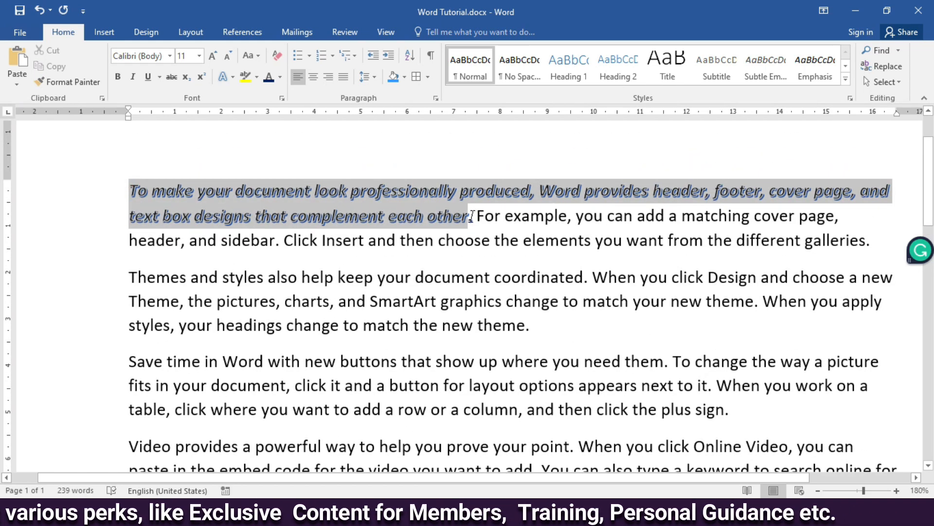
left_click(59, 84)
scroll(216, 302, "down", 6)
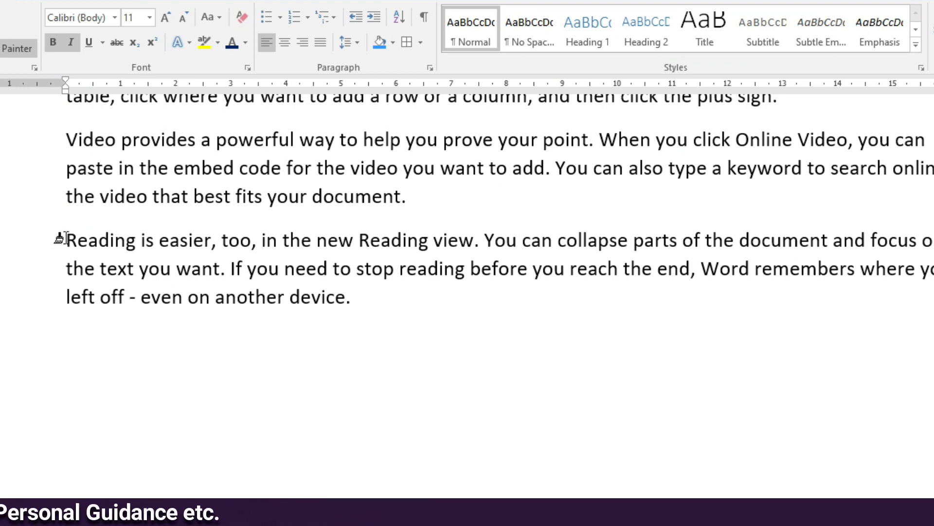
left_click_drag(66, 238, 484, 242)
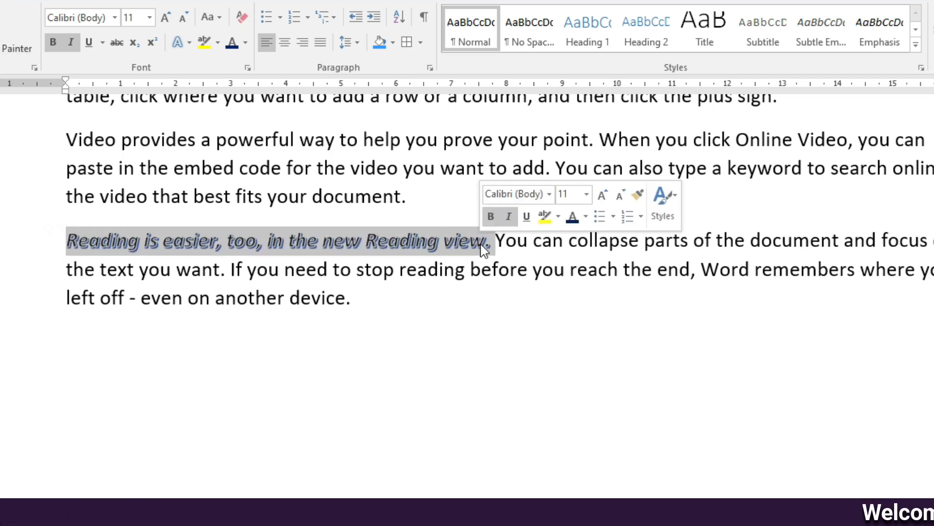
left_click(196, 299)
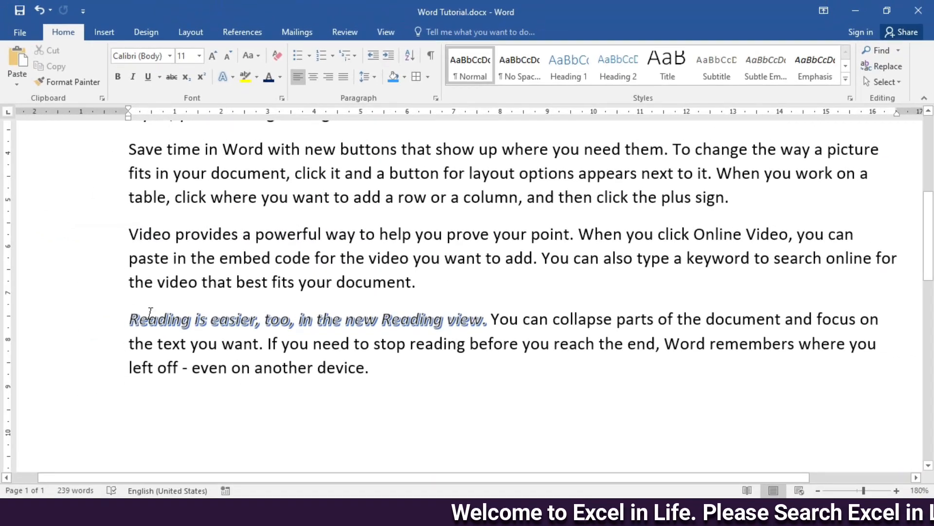
Step: Copy the sentence "Reading is easier, too, in the new Reading view." and paste it as text only below the last paragraph
left_click_drag(129, 322, 489, 324)
key("ctrl+c")
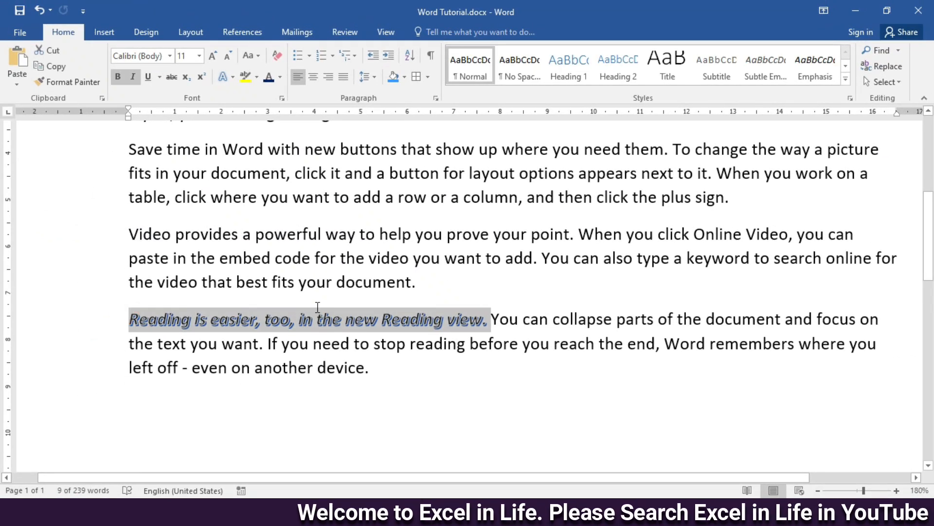
left_click(55, 82)
scroll(131, 271, "down", 2)
left_click(131, 271)
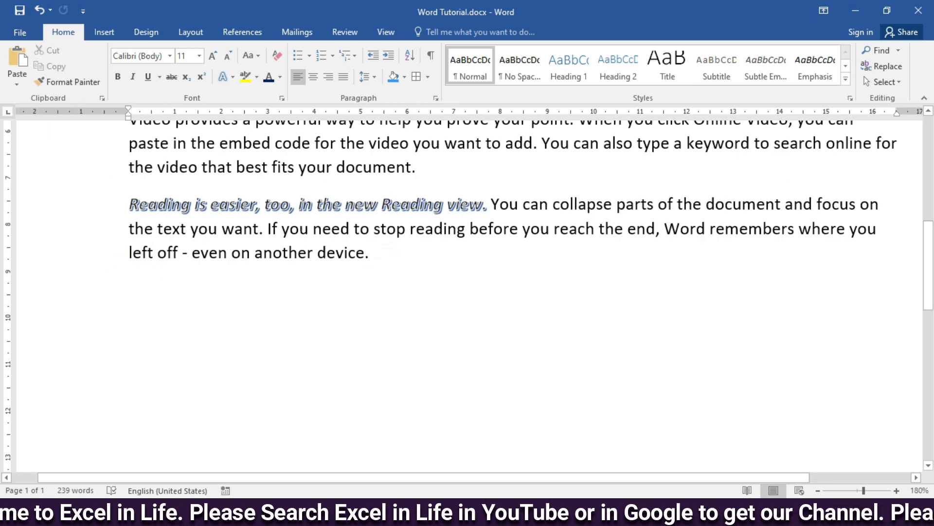
key("ctrl+z")
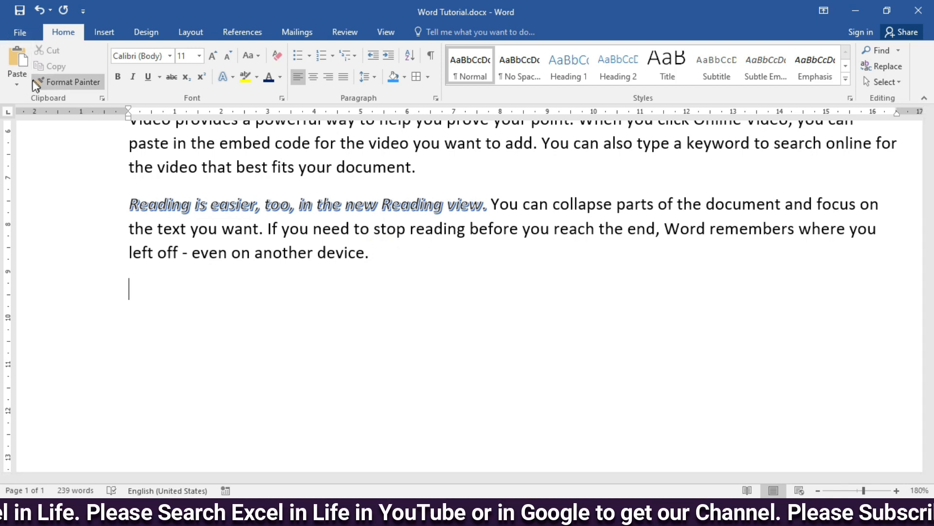
left_click(17, 86)
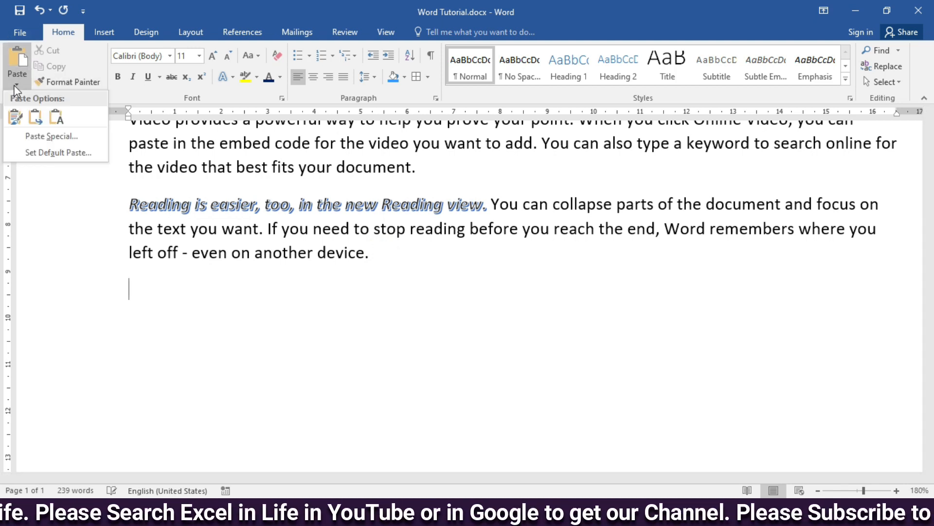
left_click(63, 121)
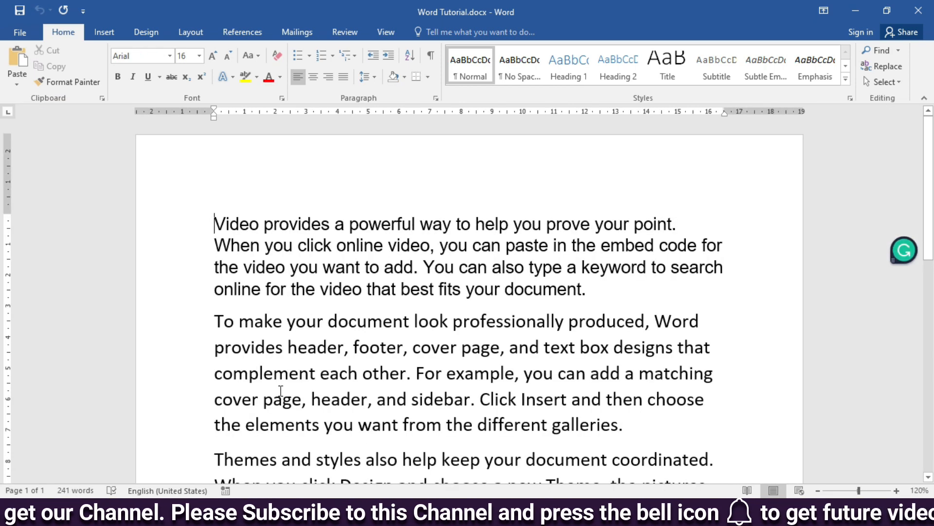
Step: Show and empty the collected clipboard items, and copy the words "Video", "document" and "help" one after another
left_click(103, 99)
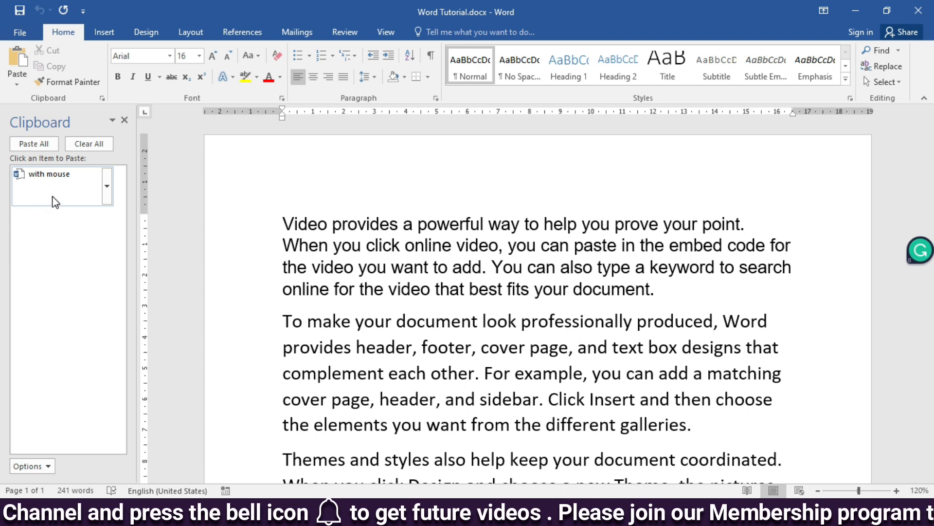
left_click(89, 144)
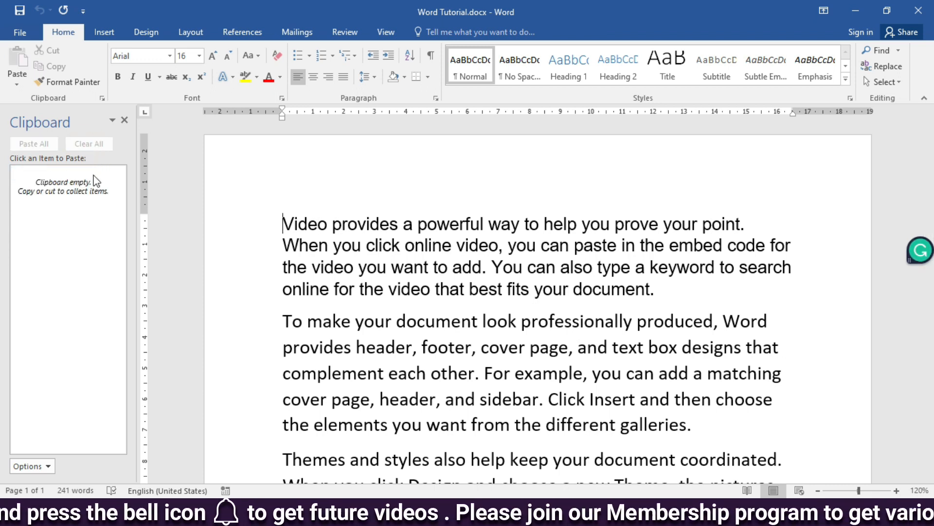
double_click(311, 221)
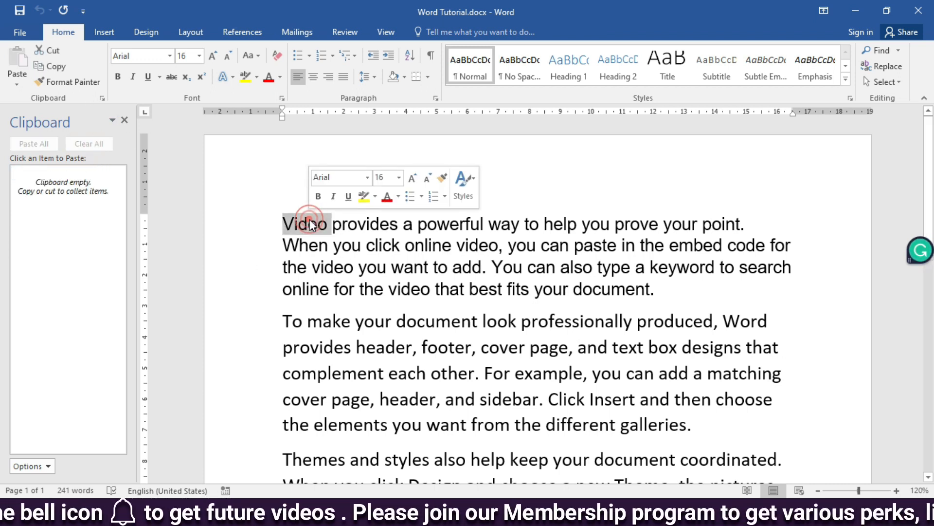
key("ctrl+c")
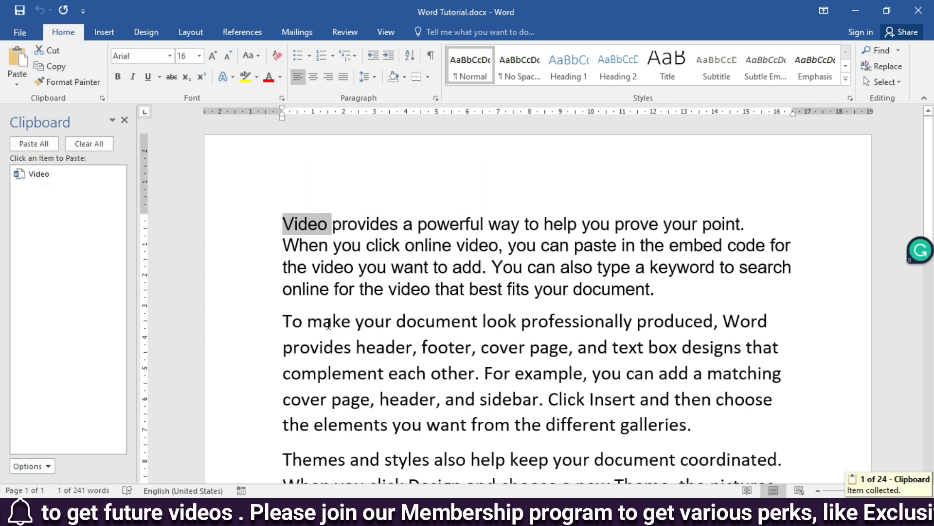
double_click(426, 326)
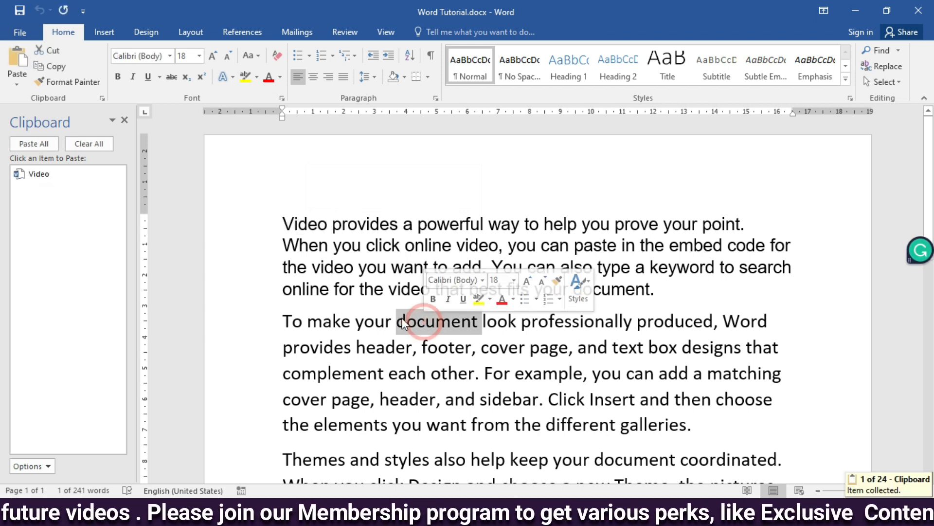
left_click(51, 66)
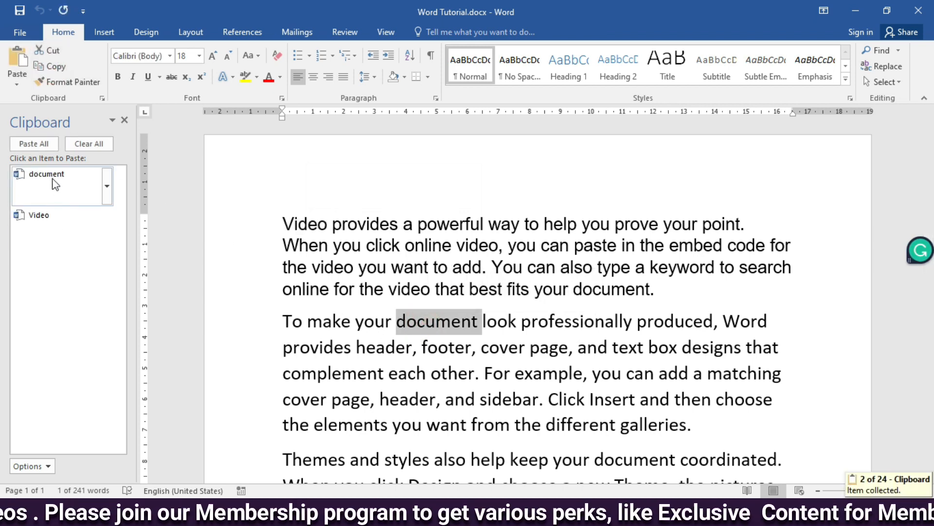
double_click(495, 460)
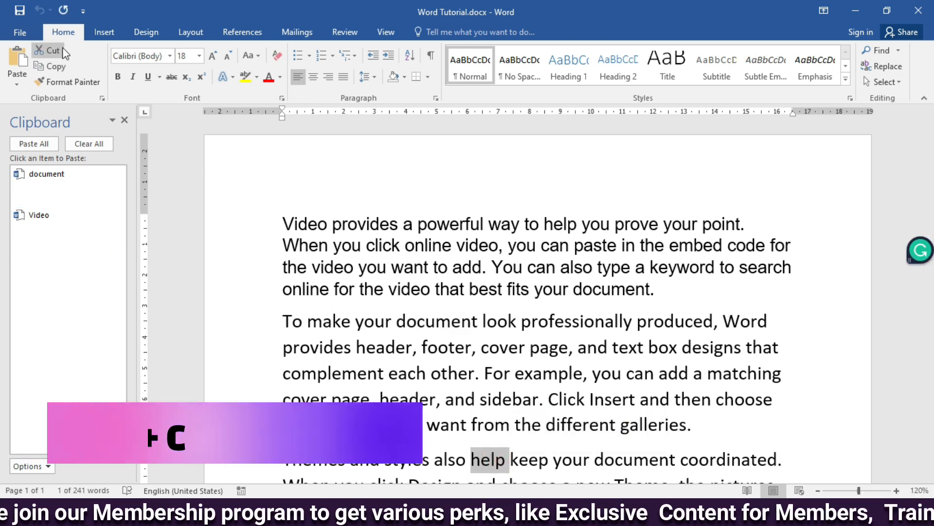
left_click(50, 66)
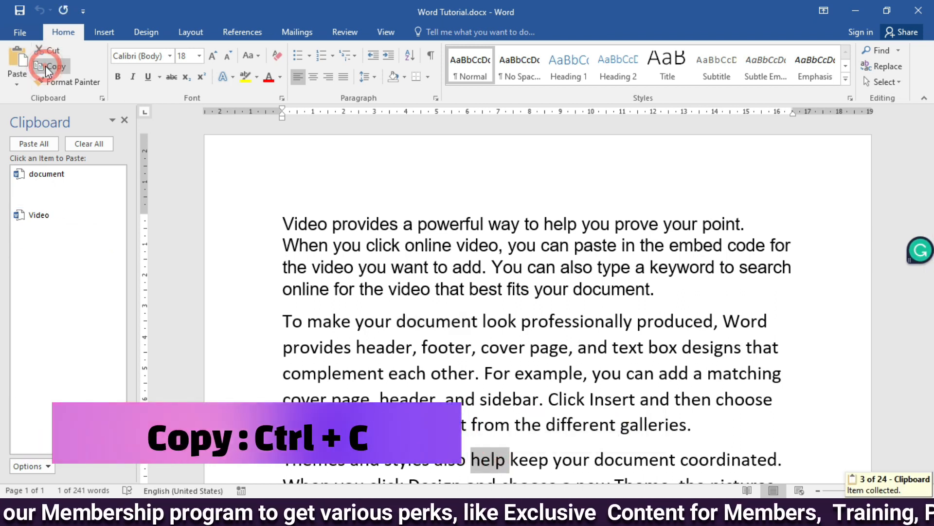
Step: Copy the sentence "For example, you can add a matching cover page, header, and sidebar." to the clipboard collection
double_click(548, 374)
left_click_drag(485, 374, 545, 400)
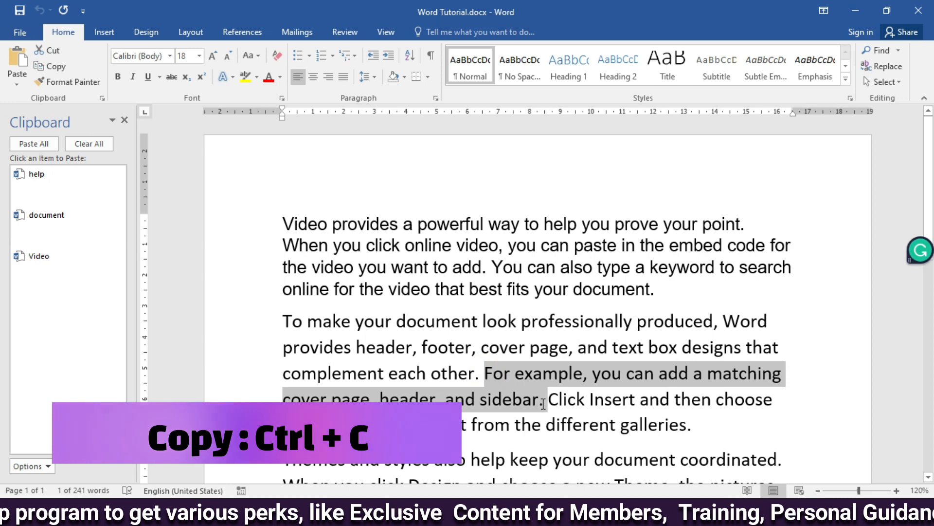
key("ctrl+c")
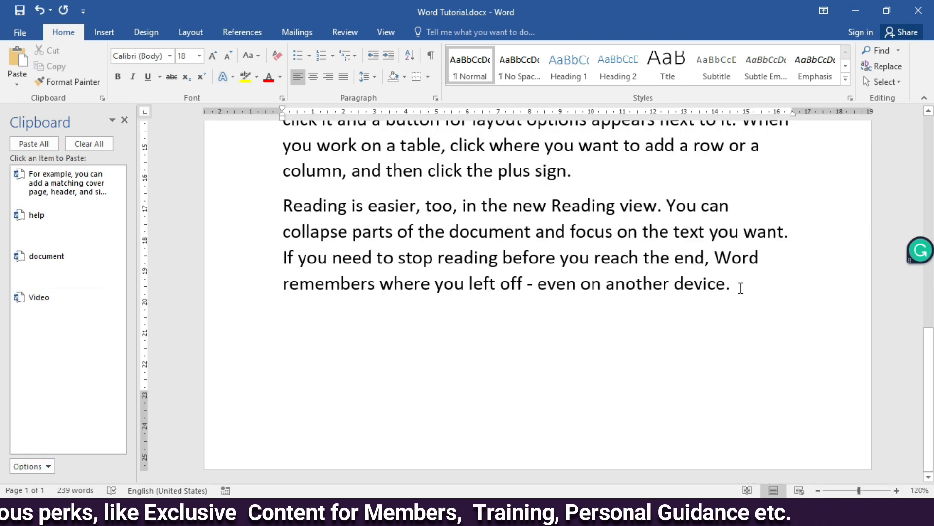
Step: Paste the collected "For example" sentence and the word "document" on a new line below the last paragraph
left_click(58, 189)
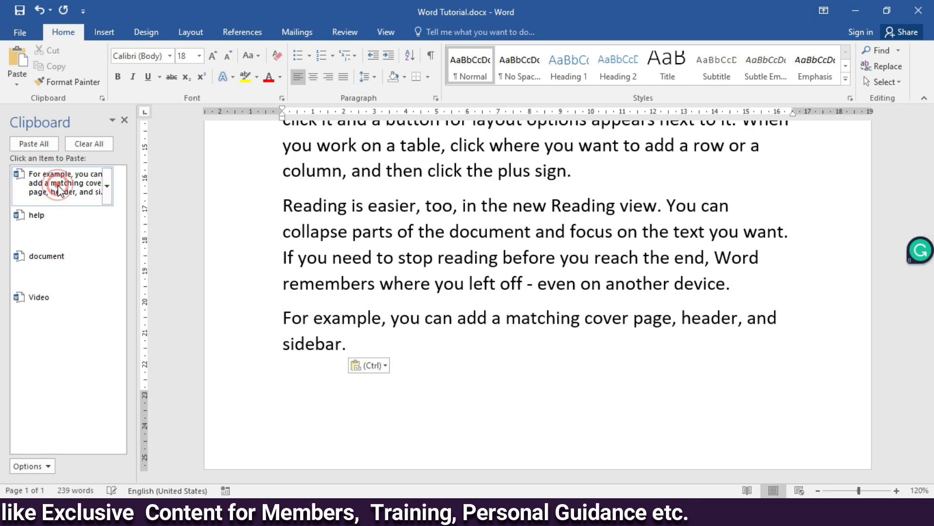
left_click(46, 256)
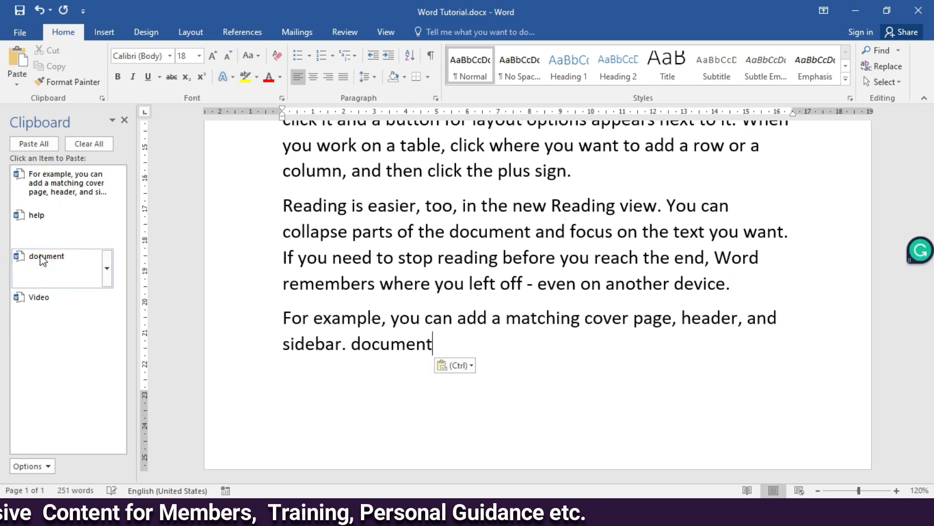
Step: Paste the collected words "Video" and "help" after "document" in the last line
left_click(29, 298)
left_click(34, 217)
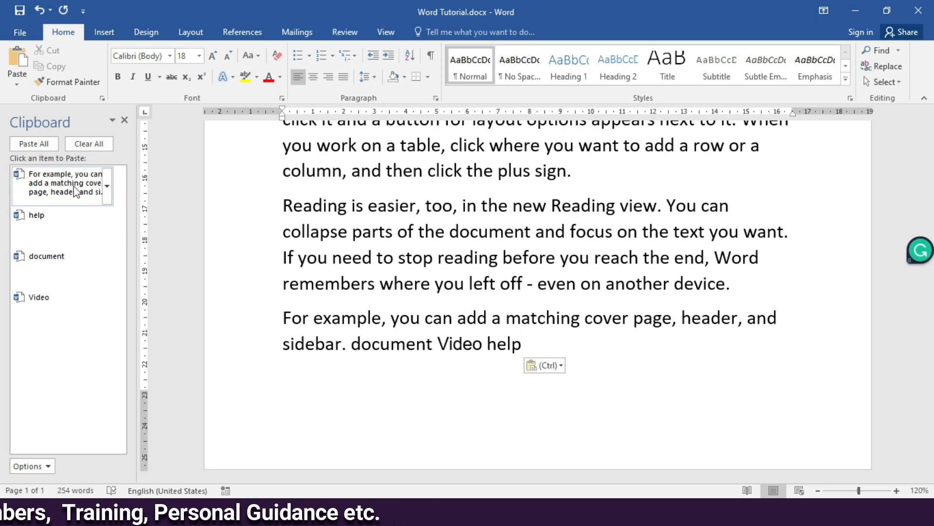
Step: Empty the clipboard collection and copy the sentence "Save time in Word with new buttons that show up where you need them."
scroll(483, 335, "up", 5)
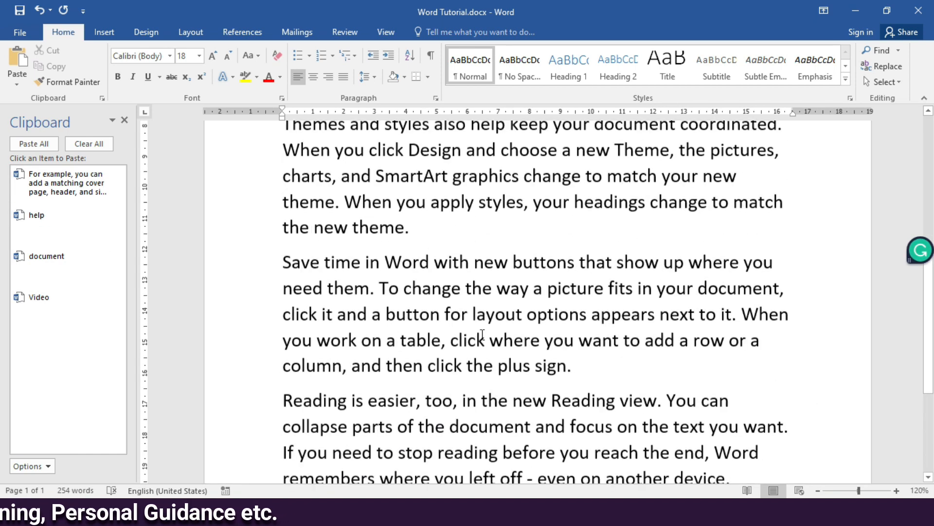
left_click_drag(281, 262, 373, 291)
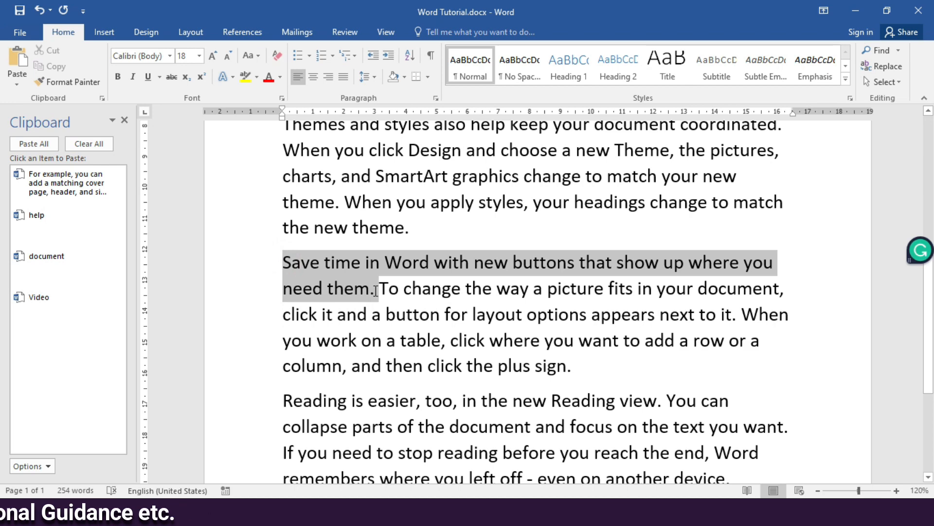
left_click(86, 145)
key("ctrl+c")
scroll(370, 288, "down", 1)
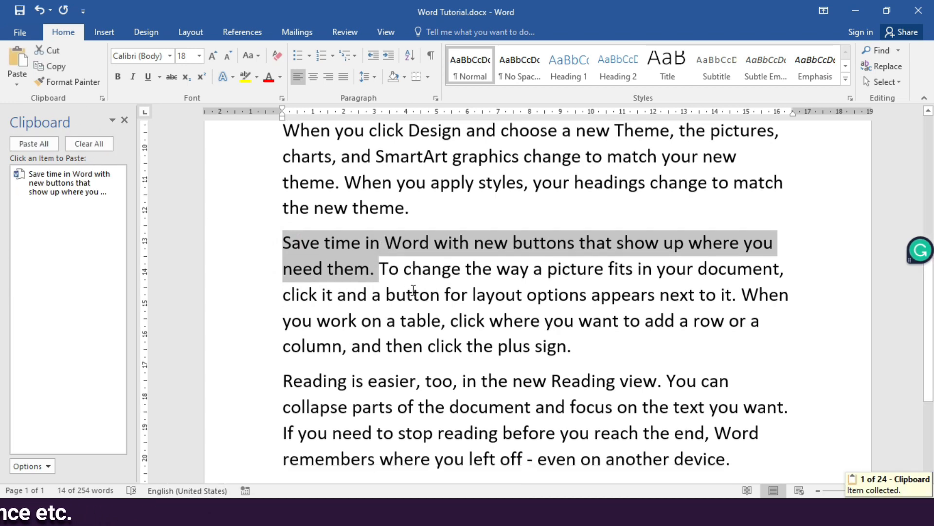
Step: Add "Reading is easier, too, in the new Reading view." and the "To make your document look professionally produced" sentence to the clipboard collection
scroll(413, 289, "down", 2)
left_click_drag(282, 283, 661, 294)
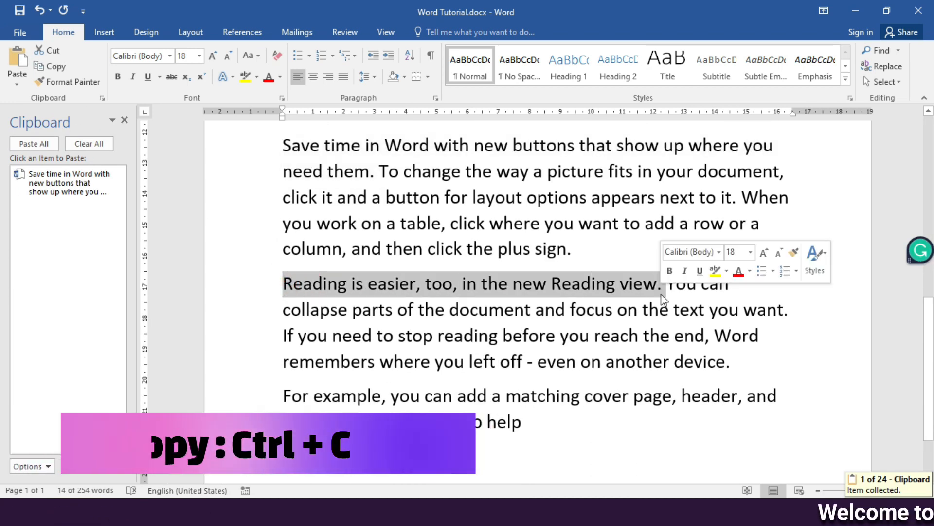
key("ctrl+c")
scroll(282, 292, "up", 6)
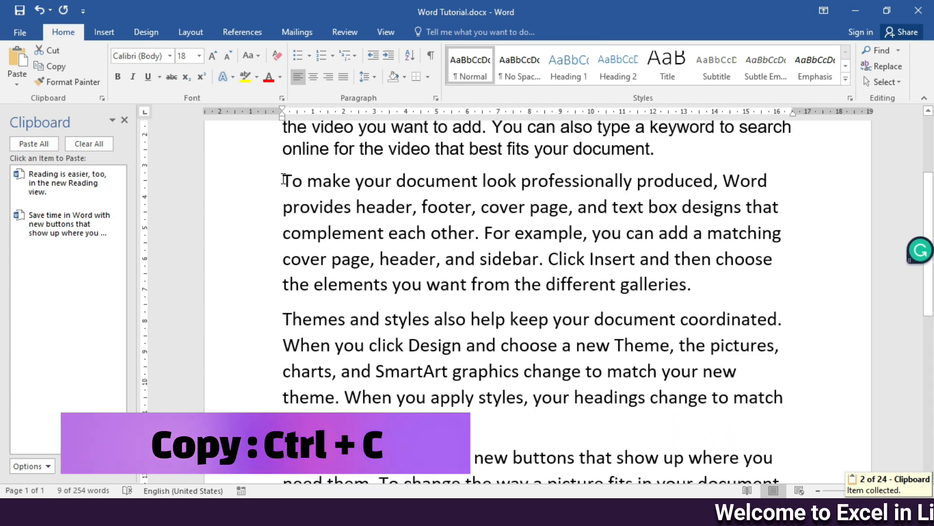
left_click_drag(284, 179, 483, 246)
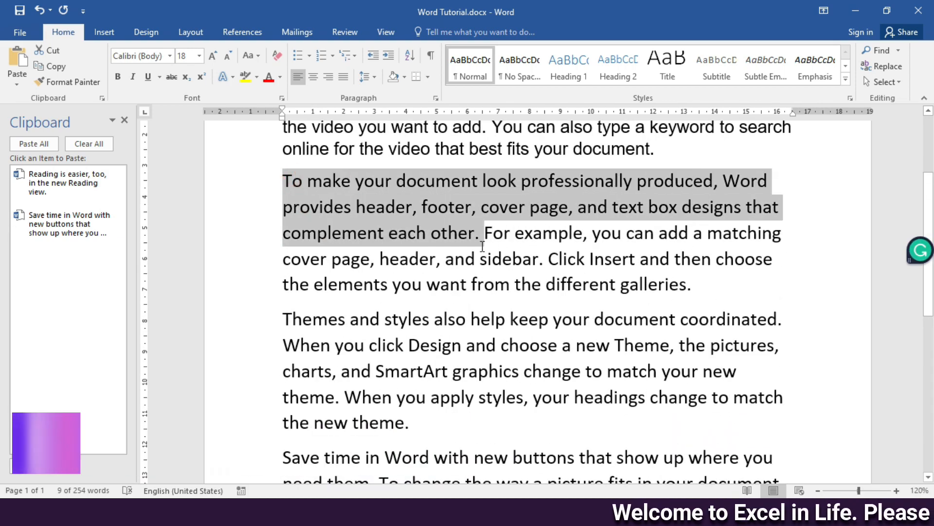
key("ctrl+c")
Step: Paste all collected clipboard items together on a new line below the last paragraph
scroll(330, 367, "down", 8)
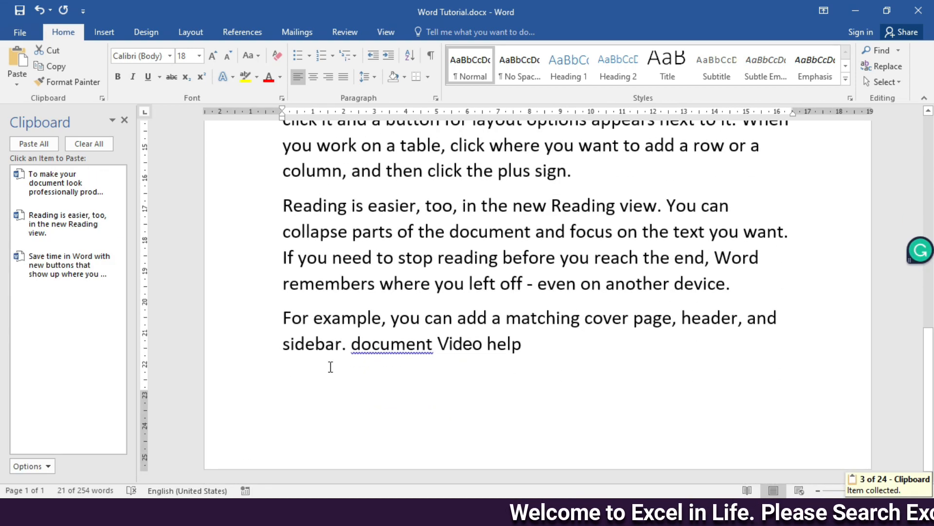
left_click(312, 366)
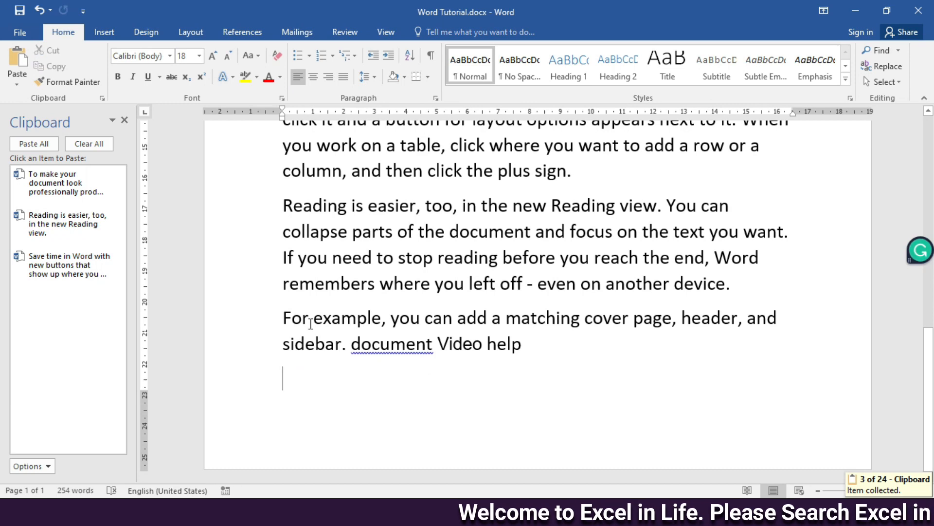
left_click(28, 144)
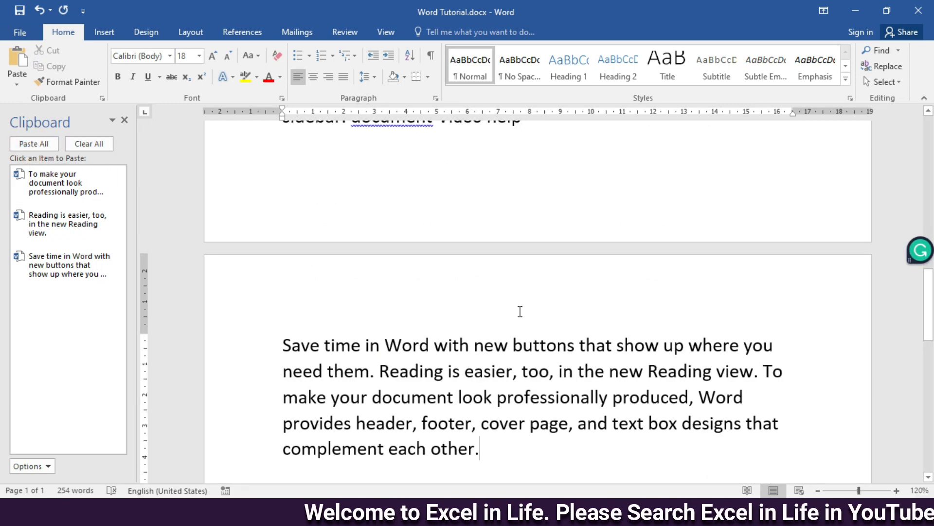
scroll(519, 310, "up", 3)
scroll(519, 306, "up", 1)
scroll(520, 297, "up", 1)
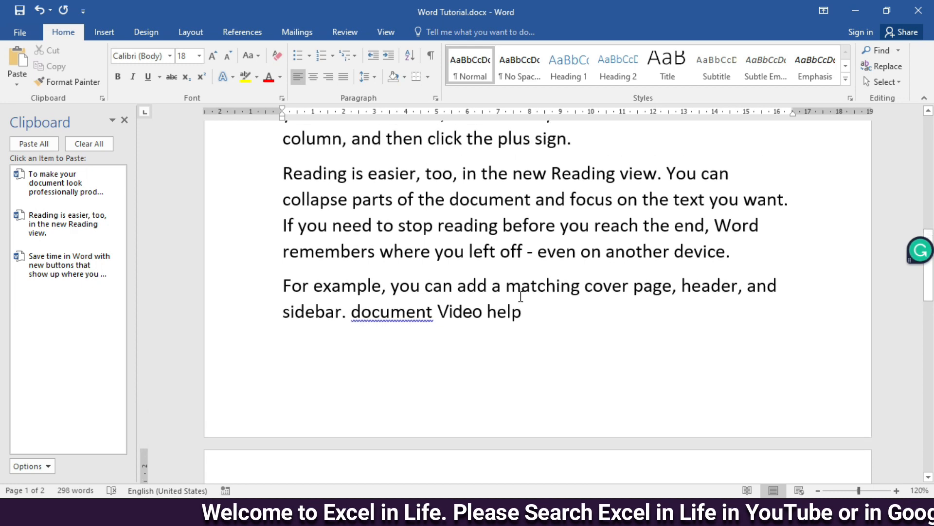
Step: Paste all collected items again below the pasted block, leaving an empty line between, and select the new copy
scroll(515, 303, "down", 12)
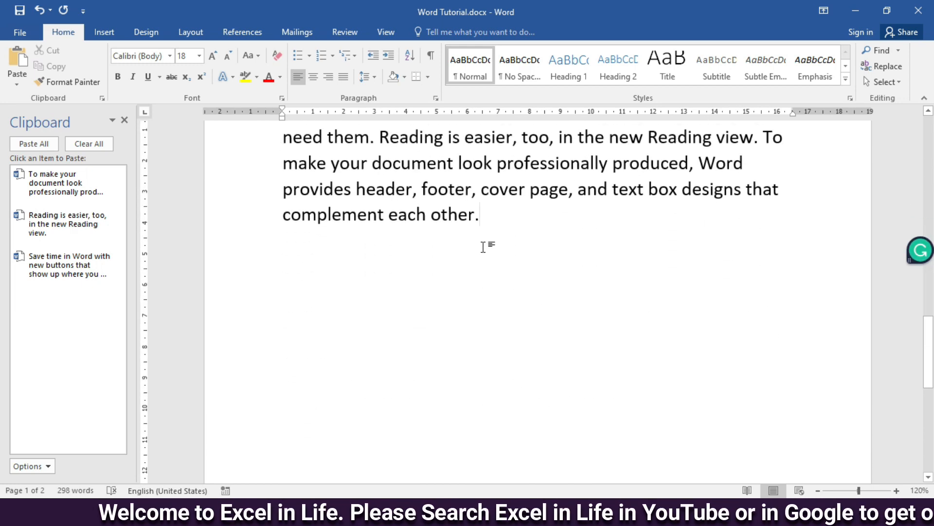
key("Return")
key("Return")
scroll(334, 201, "up", 1)
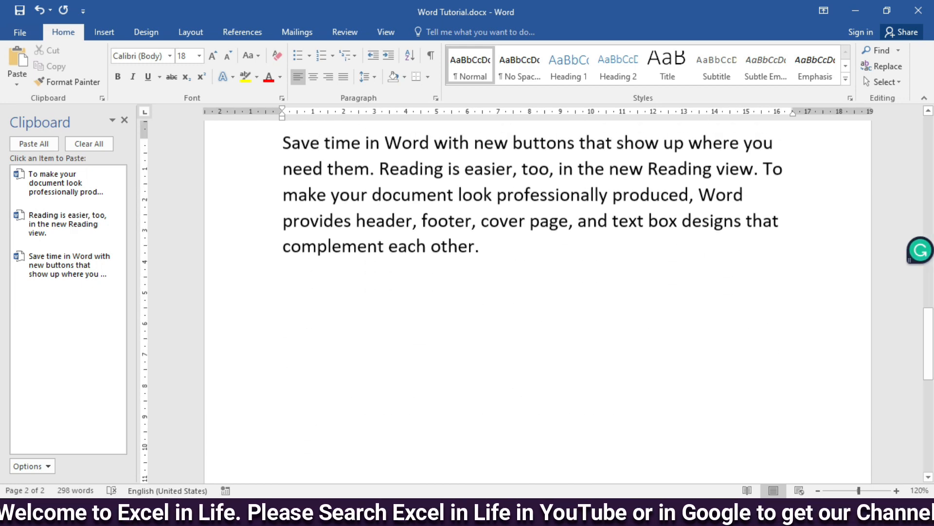
left_click(34, 144)
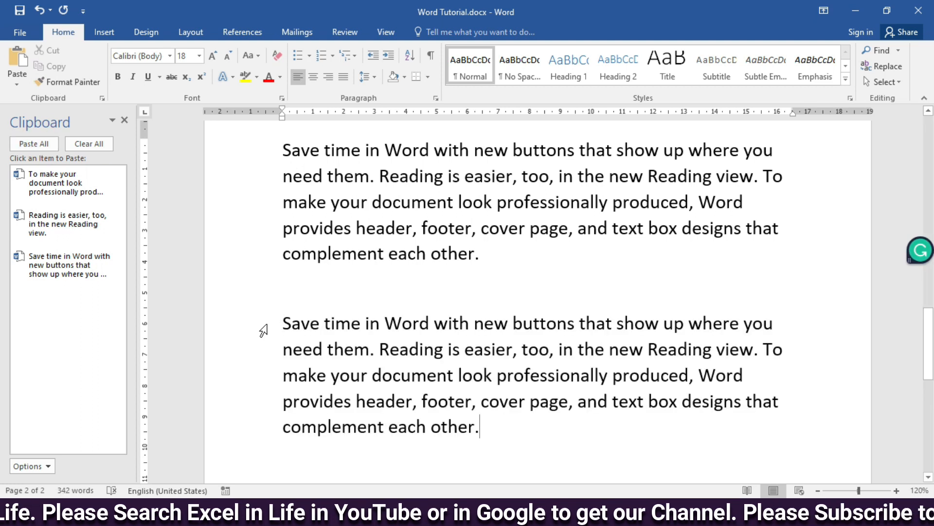
left_click_drag(263, 337, 252, 421)
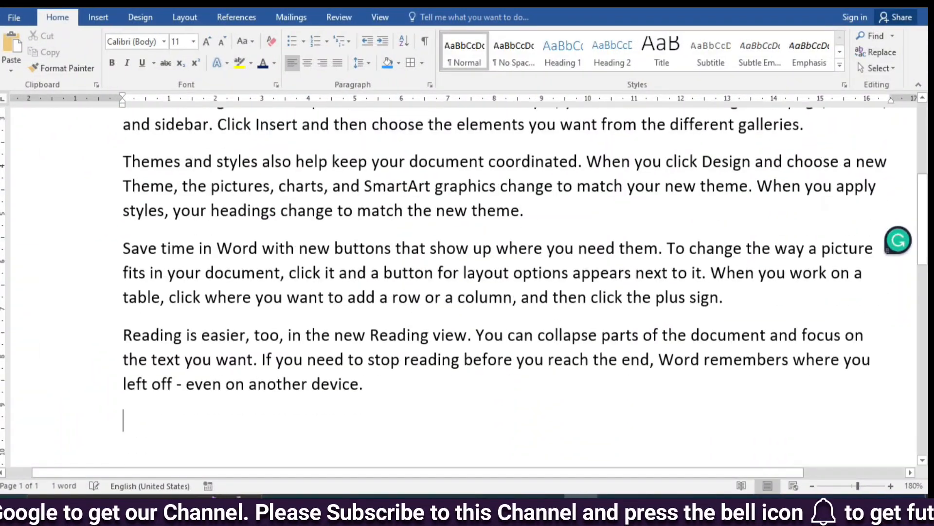
Step: Select the whole text of the 239-word document and apply the Emphasis style
scroll(437, 222, "up", 5)
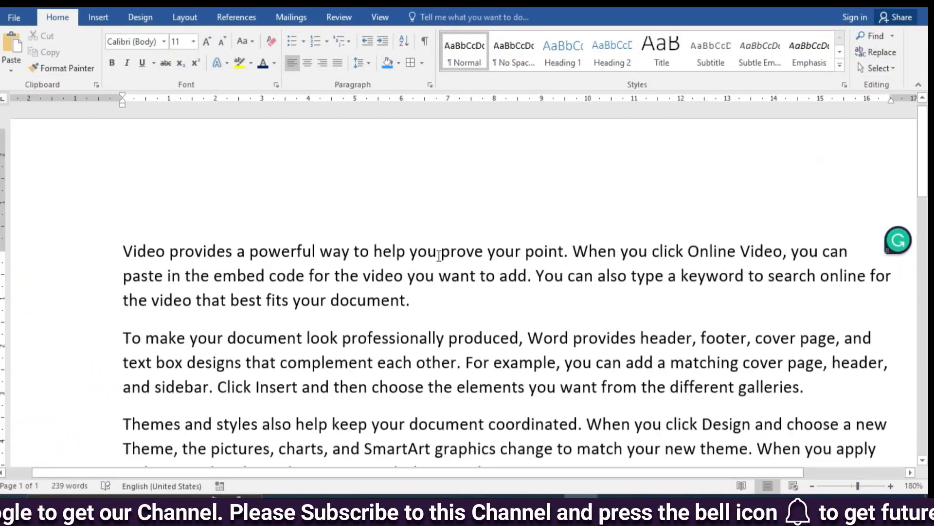
triple_click(105, 200)
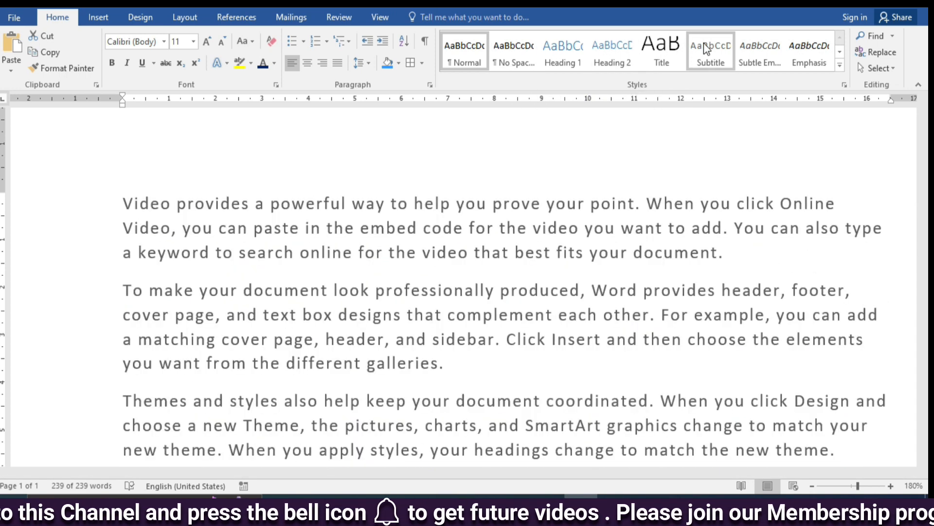
left_click(801, 48)
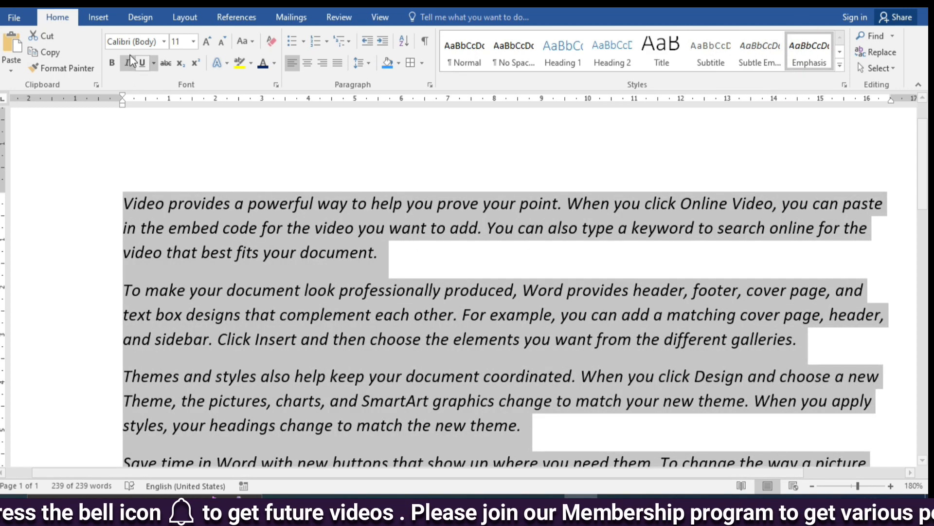
scroll(358, 190, "down", 1)
left_click(840, 65)
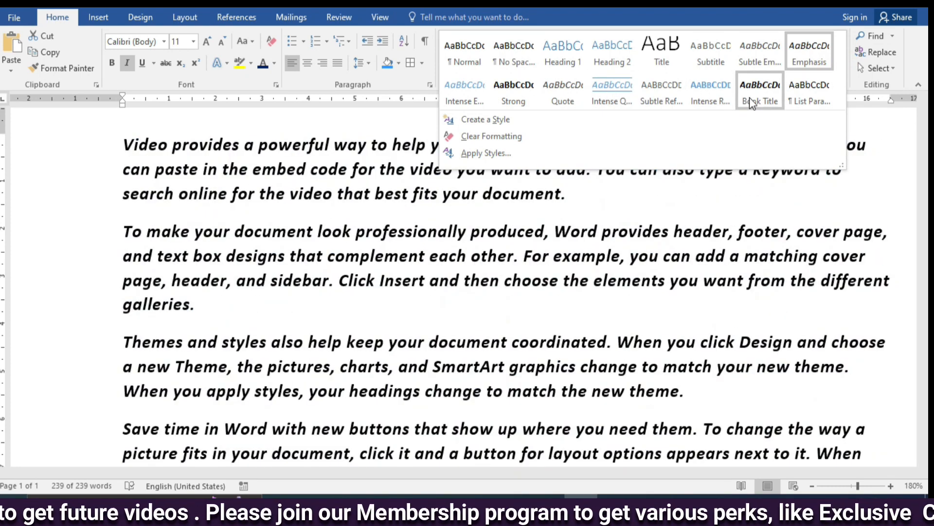
left_click(469, 119)
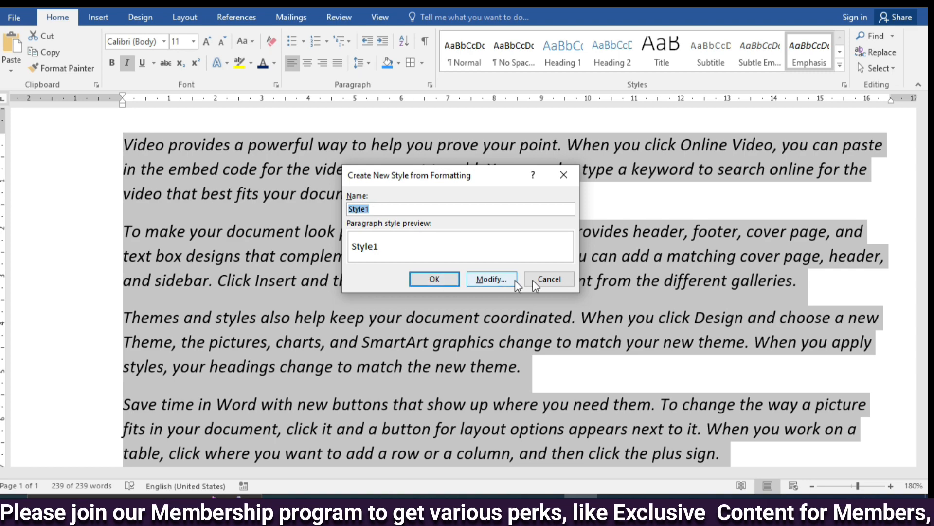
left_click(549, 278)
Step: Clear all formatting from the selected document text and deselect it
left_click(840, 64)
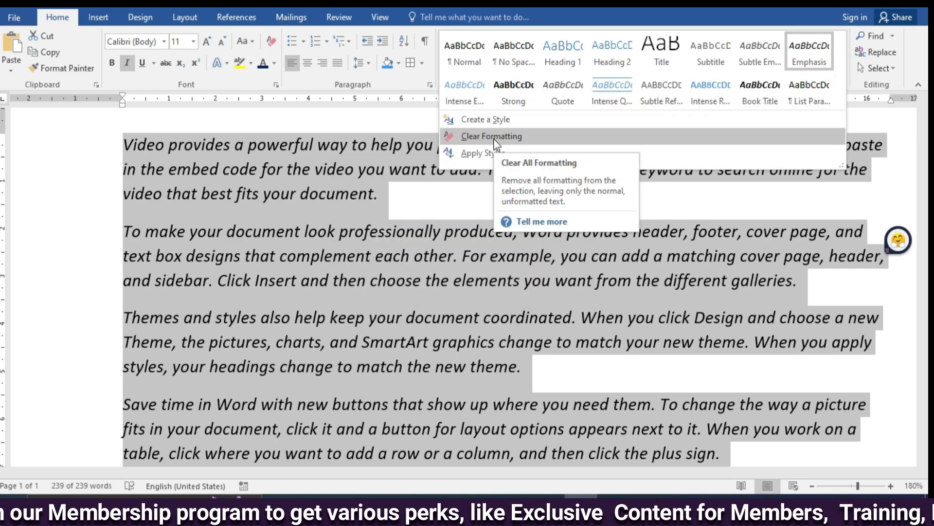
left_click(471, 136)
left_click(308, 220)
scroll(308, 220, "down", 2)
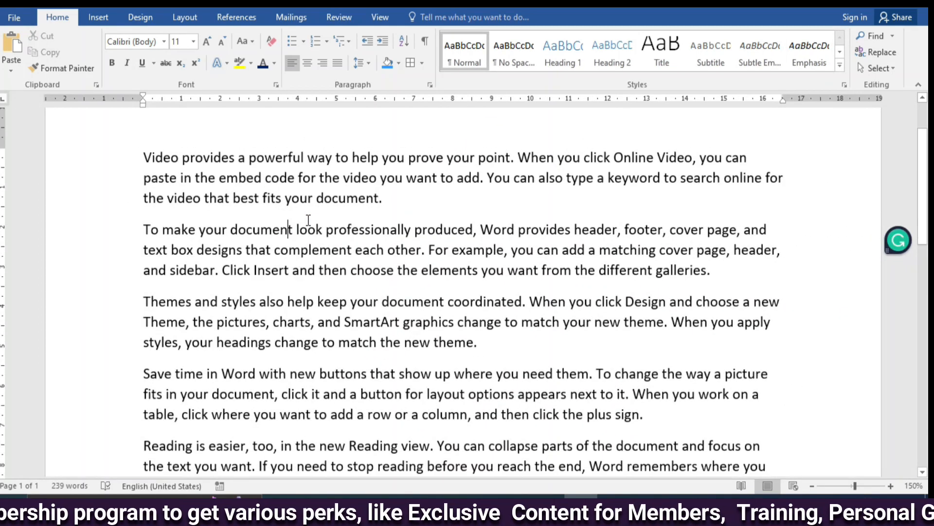
Step: Apply the Intense Quote style to the whole second paragraph, beginning "To make your document look"
left_click(840, 67)
left_click(97, 250)
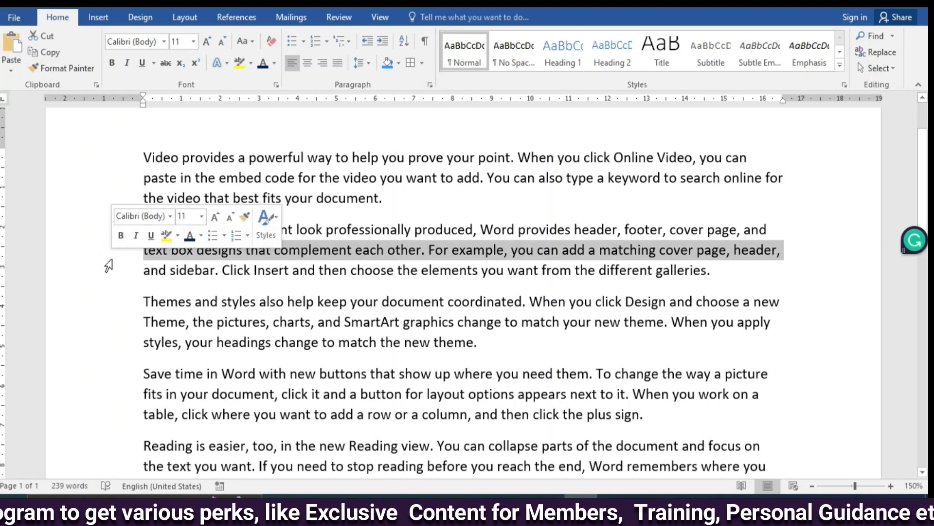
left_click(73, 302)
left_click(73, 231)
double_click(111, 251)
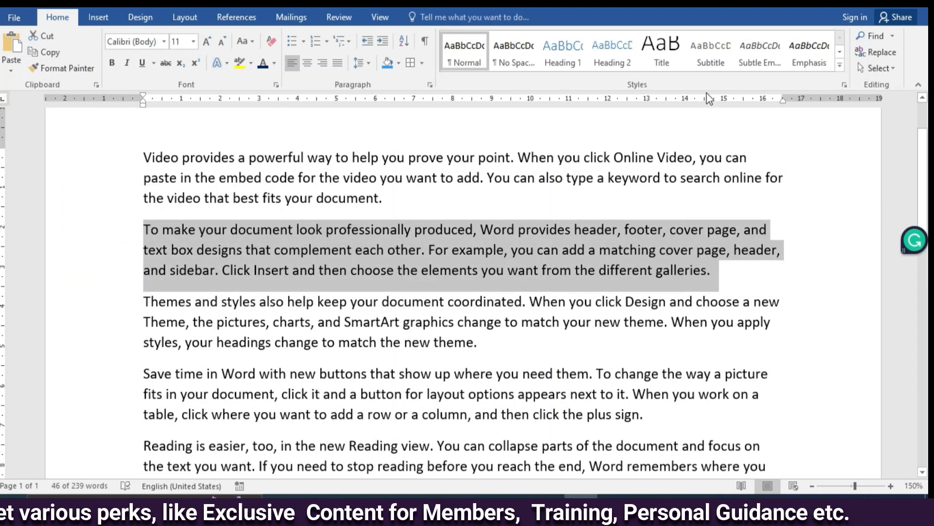
left_click(839, 68)
left_click(614, 94)
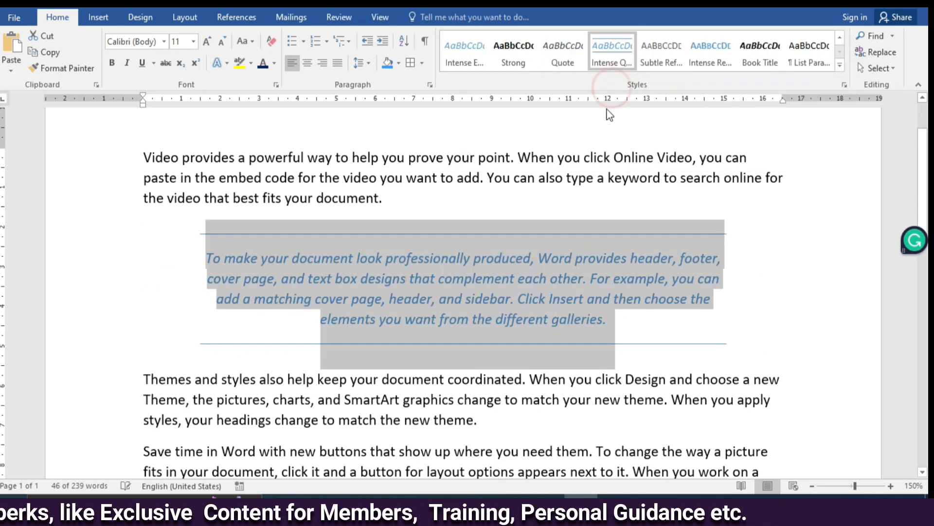
left_click(380, 401)
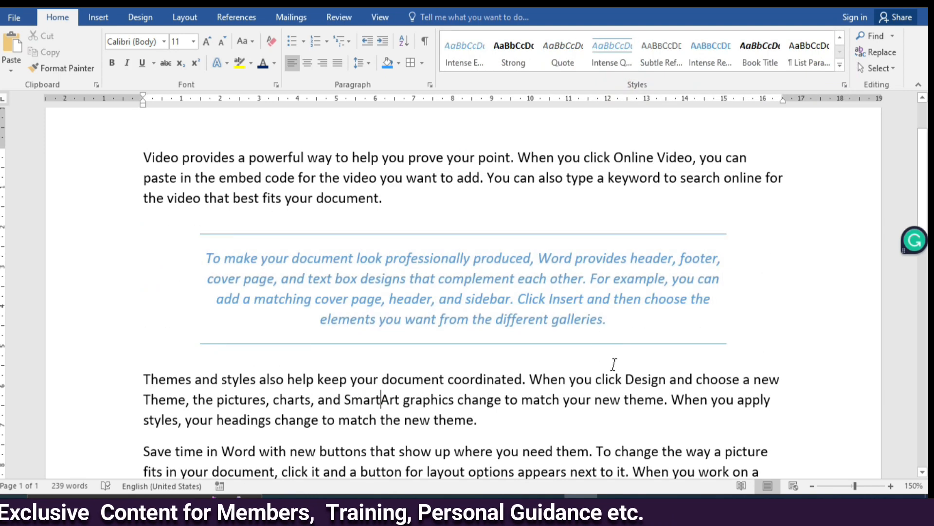
Step: Change the font colour of the Intense Quote paragraph to dark blue
left_click_drag(209, 258, 632, 317)
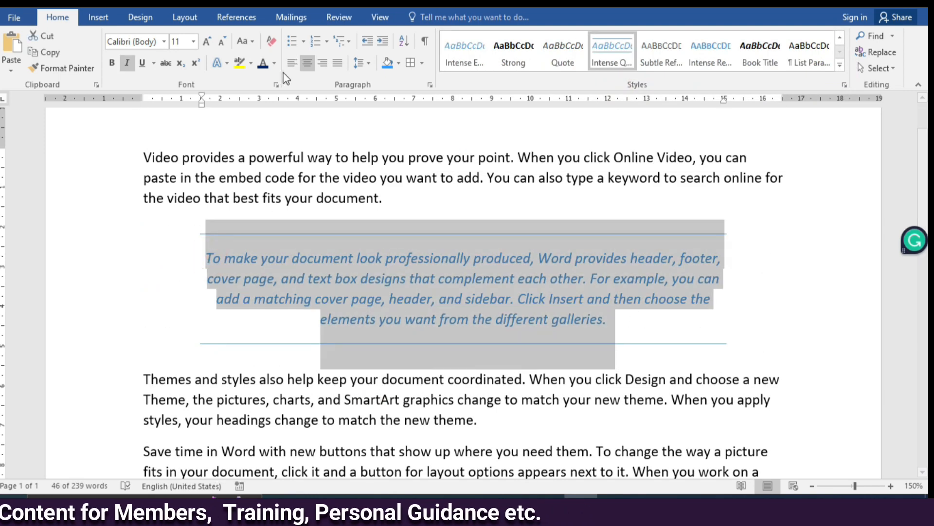
left_click(411, 475)
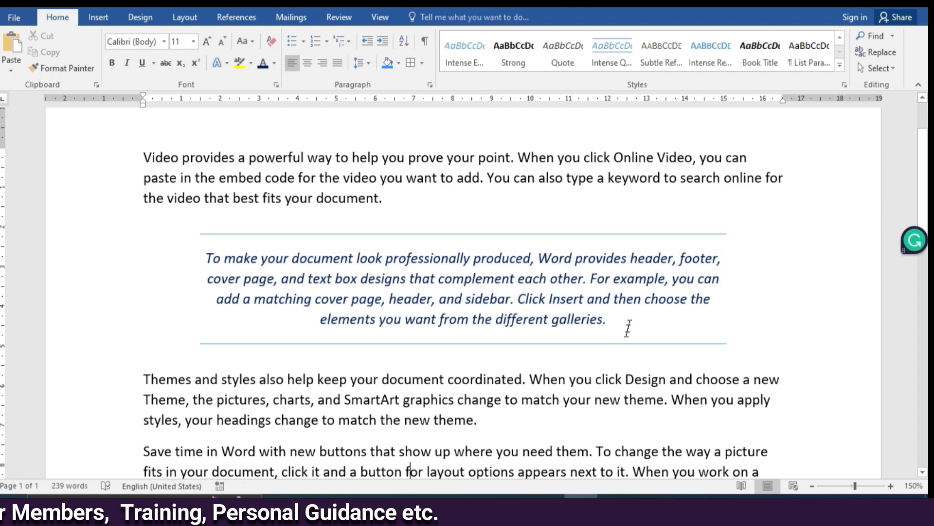
scroll(663, 312, "up", 4)
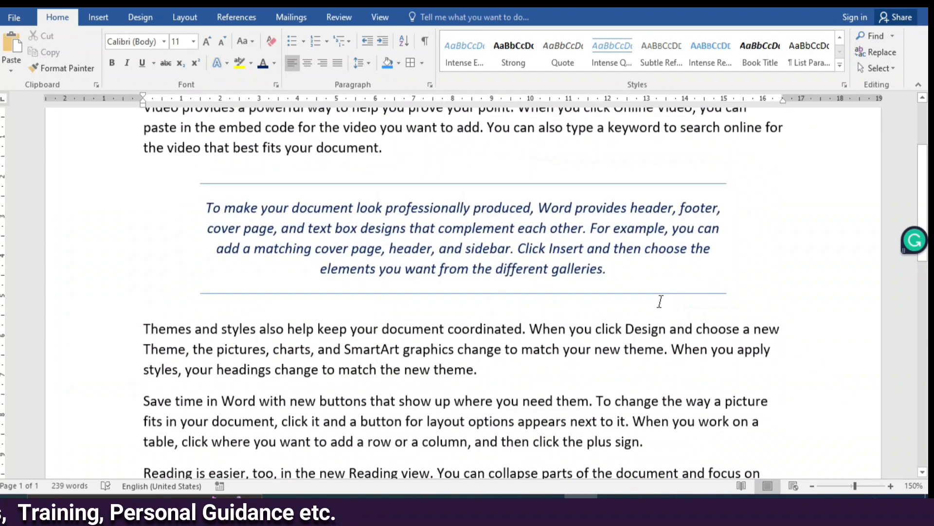